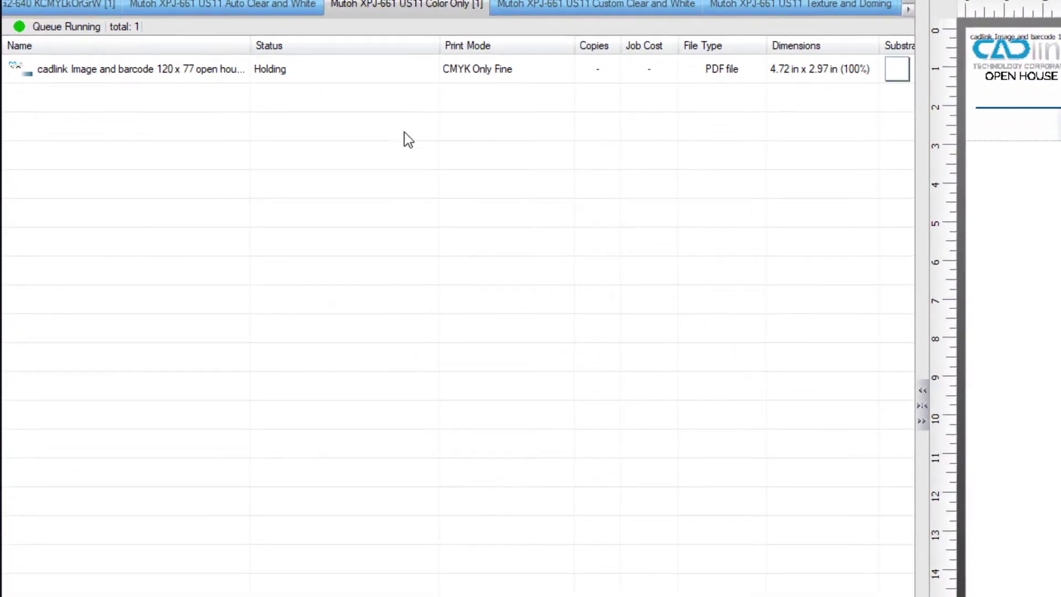
Open the held badge job in the Variable Data Wizard from its right-click menu.
right_click(108, 69)
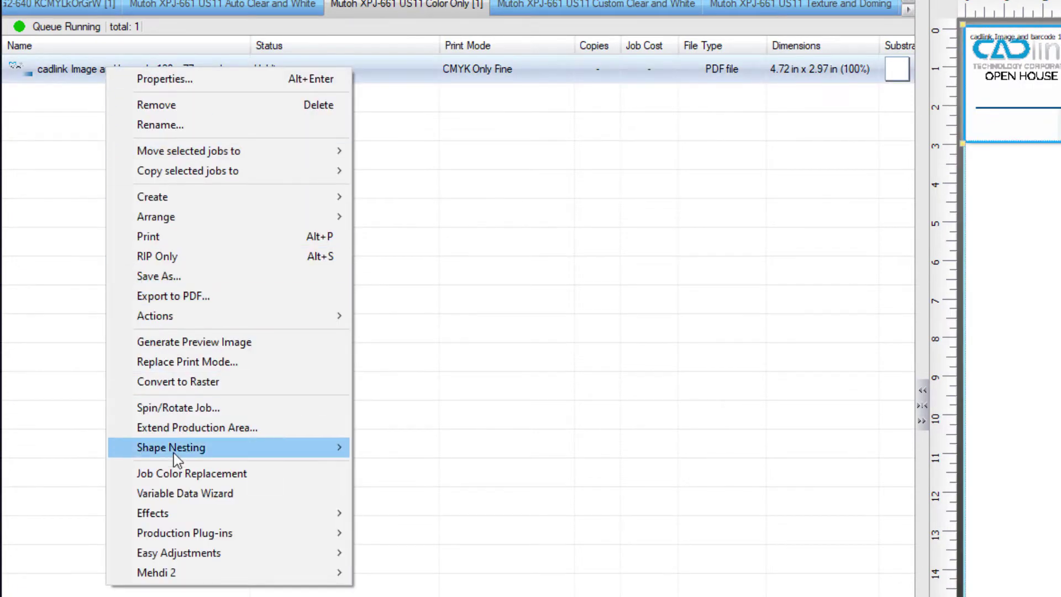
click(184, 493)
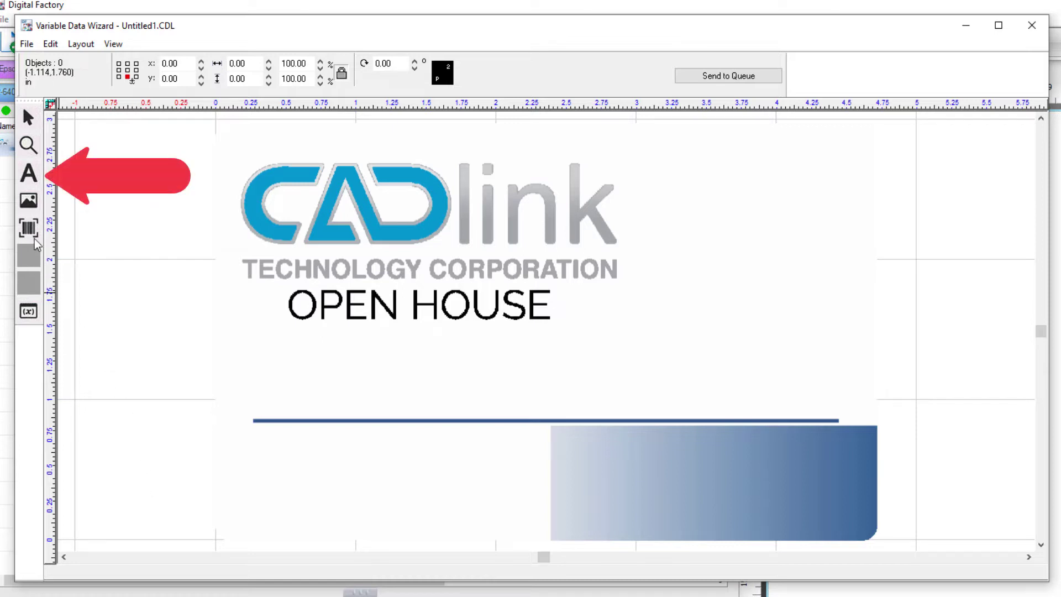
Draw a text box below OPEN HOUSE and type a sample visitor's name.
click(29, 174)
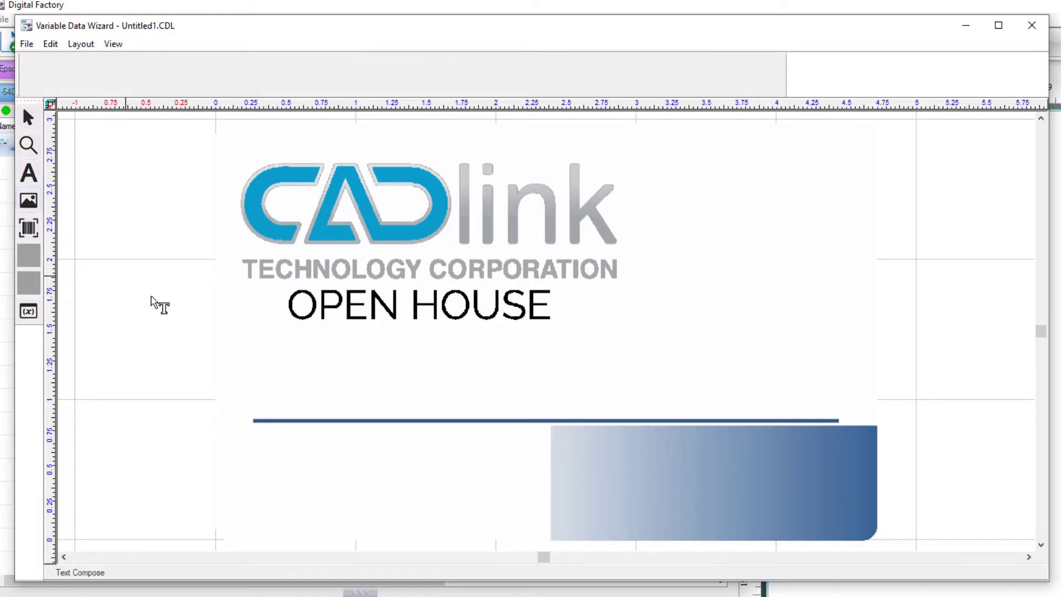
drag(261, 334, 608, 410)
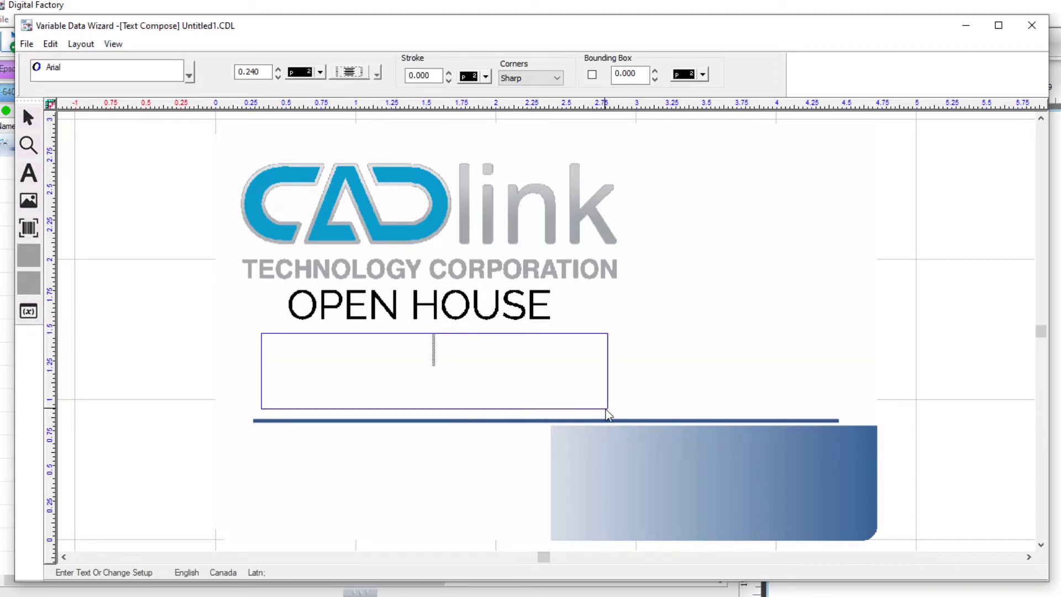
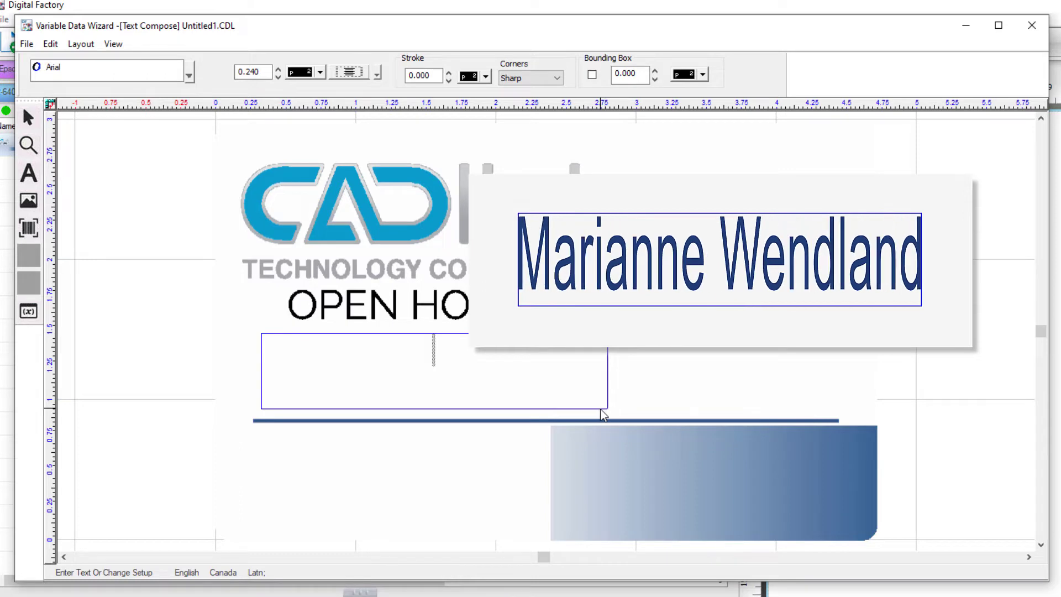
Format the text as centred Arial at 0.240 height and enter 'Visitor's Name'.
click(187, 71)
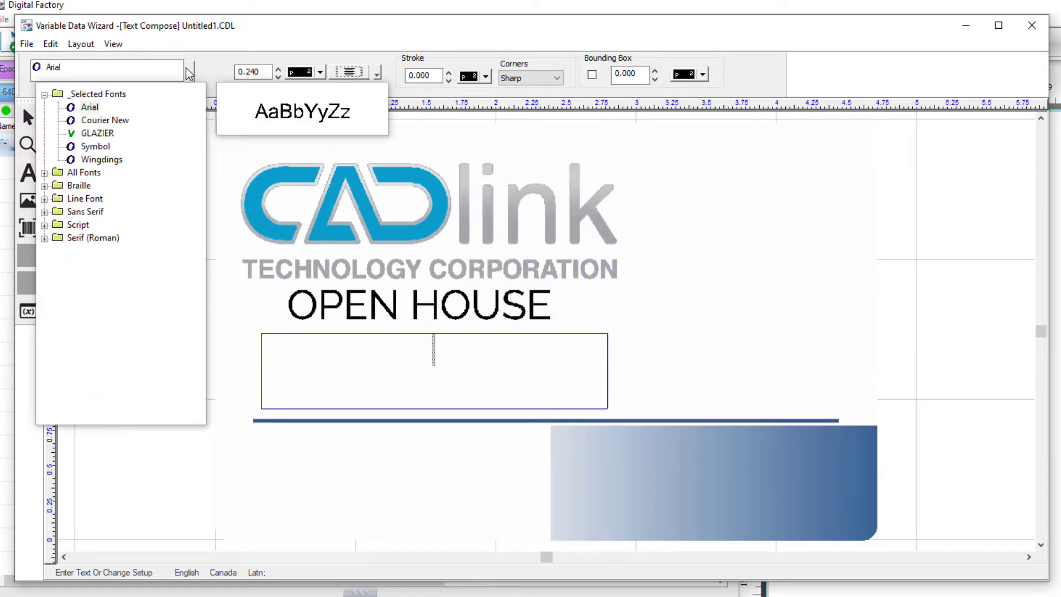
click(88, 108)
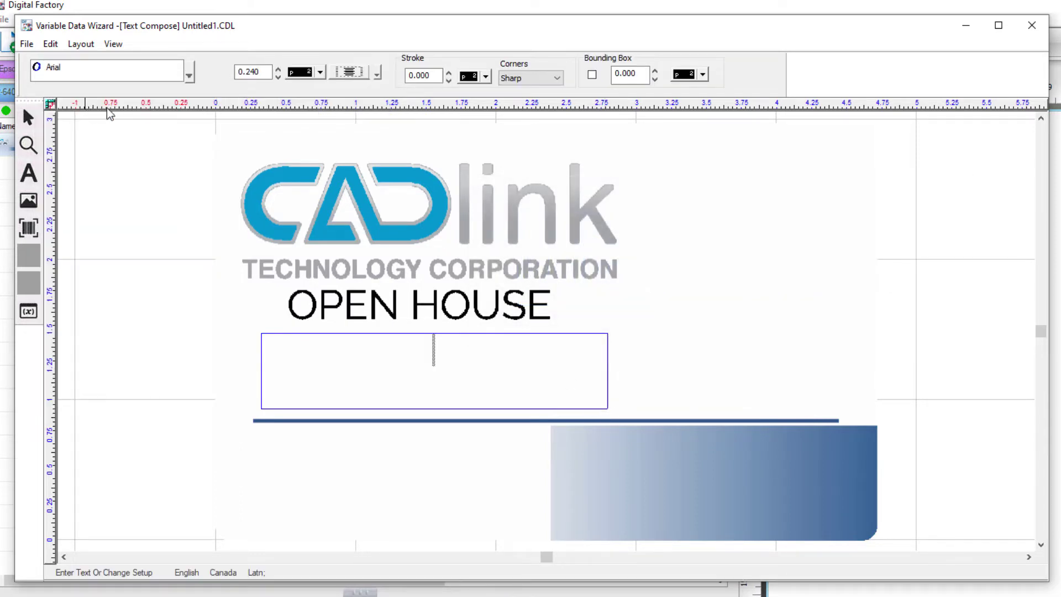
click(262, 72)
double_click(262, 71)
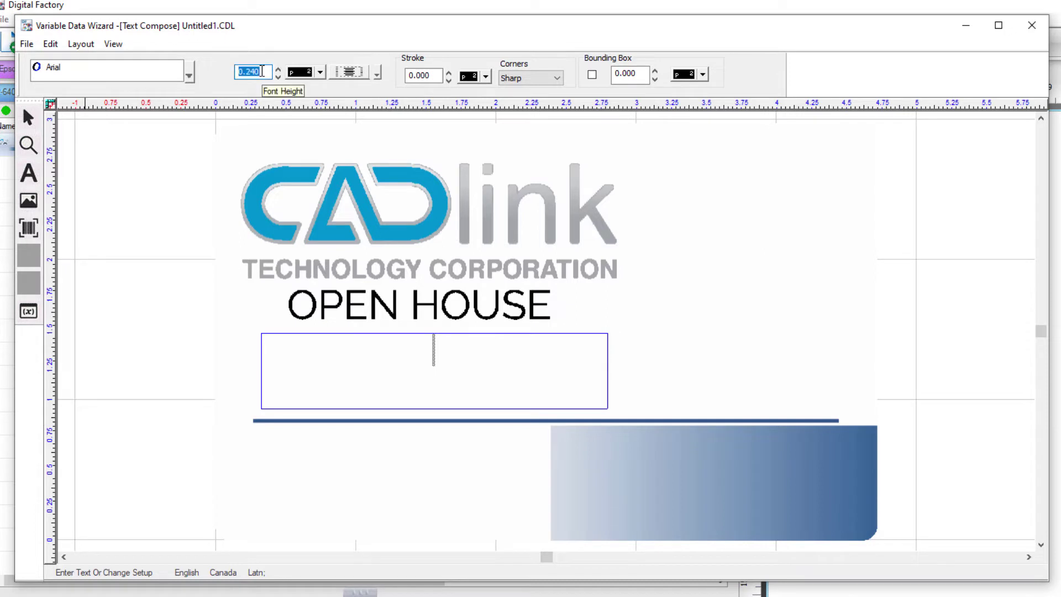
text(.24)
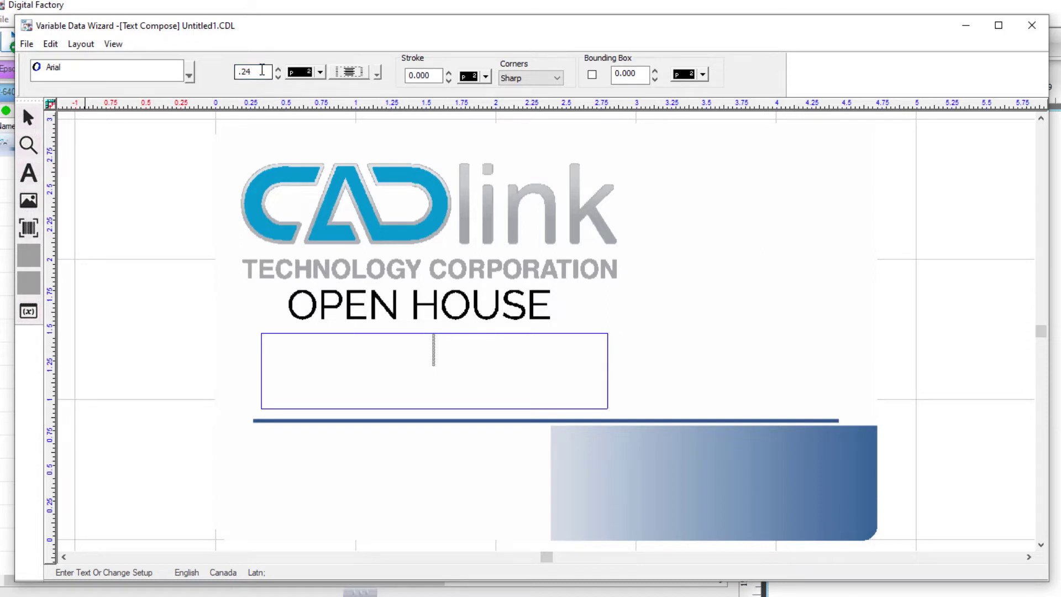
click(377, 73)
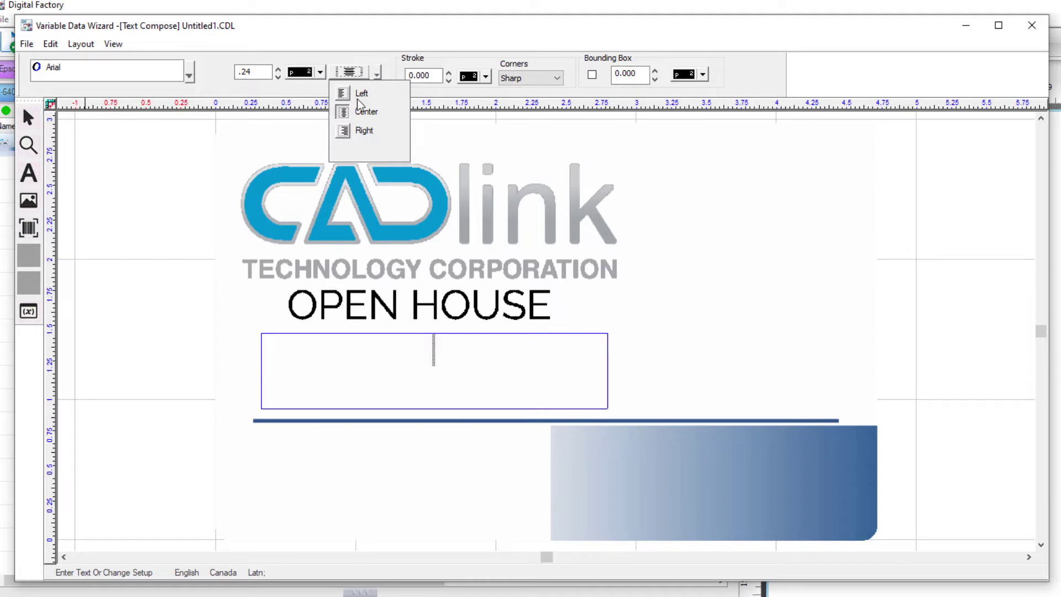
click(357, 113)
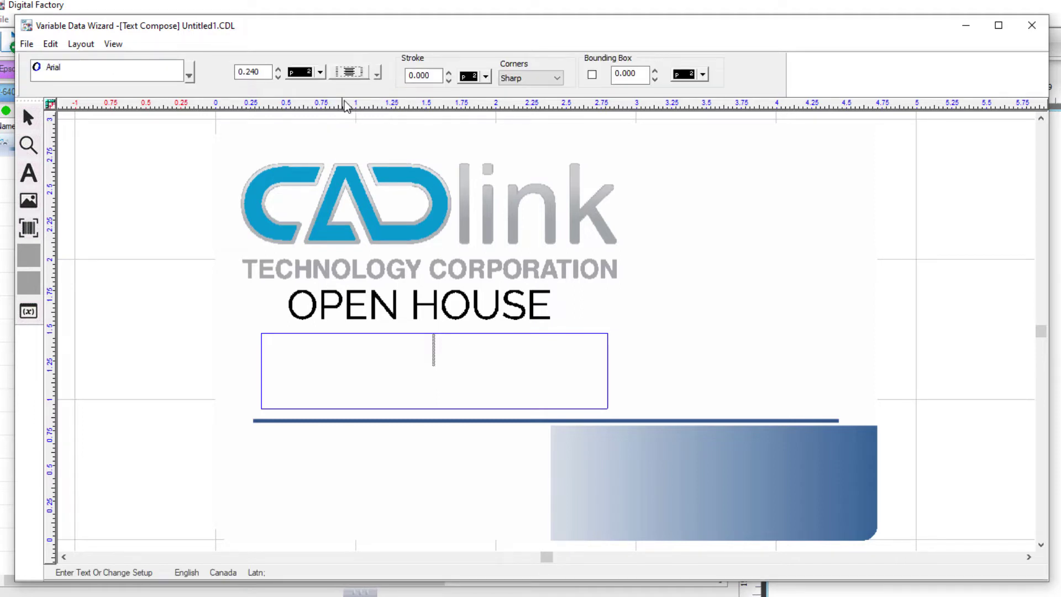
text(Visitor's Name)
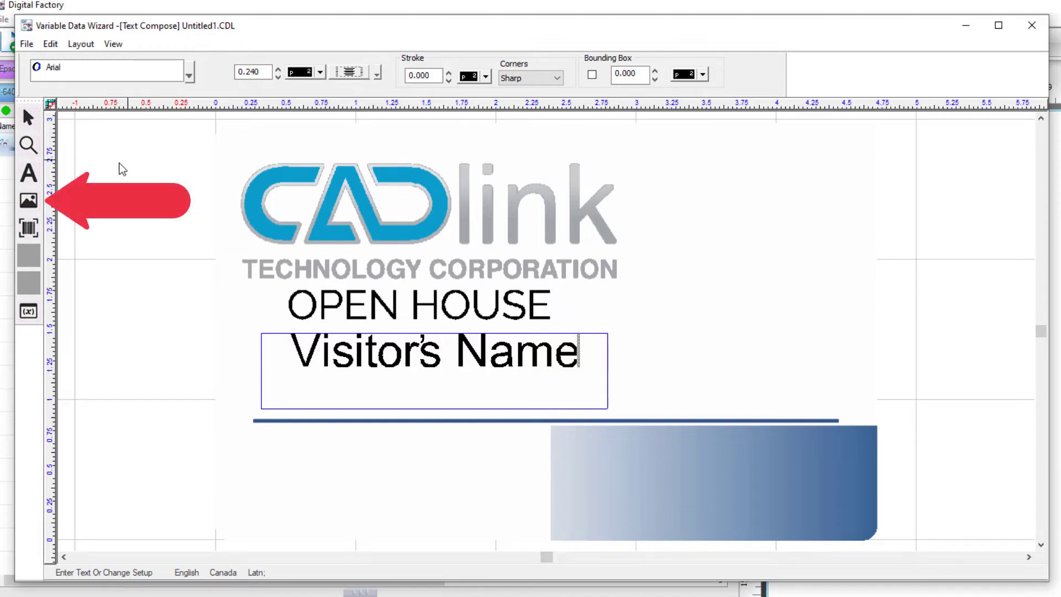
Link the portrait JPEG from the resources folder as an image with the Image tool.
click(28, 201)
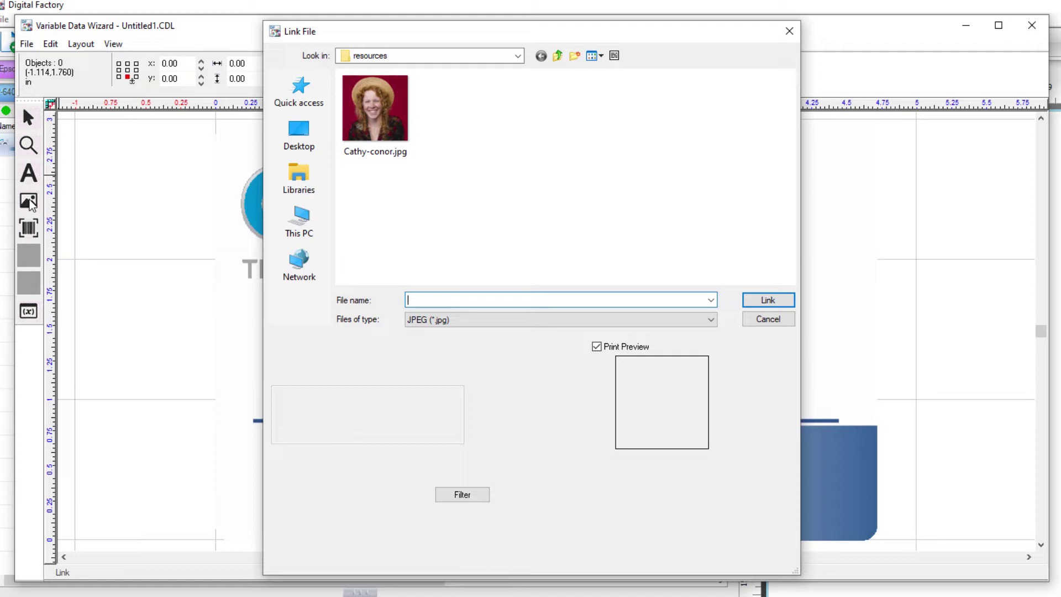
click(378, 115)
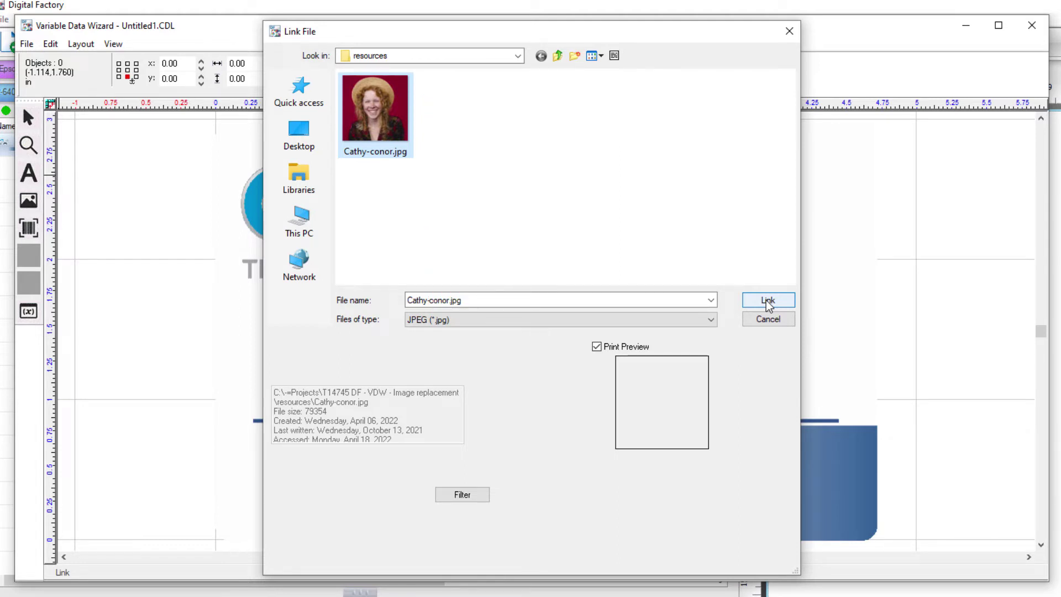
key(Tab)
key(Tab)
key(Tab)
click(767, 301)
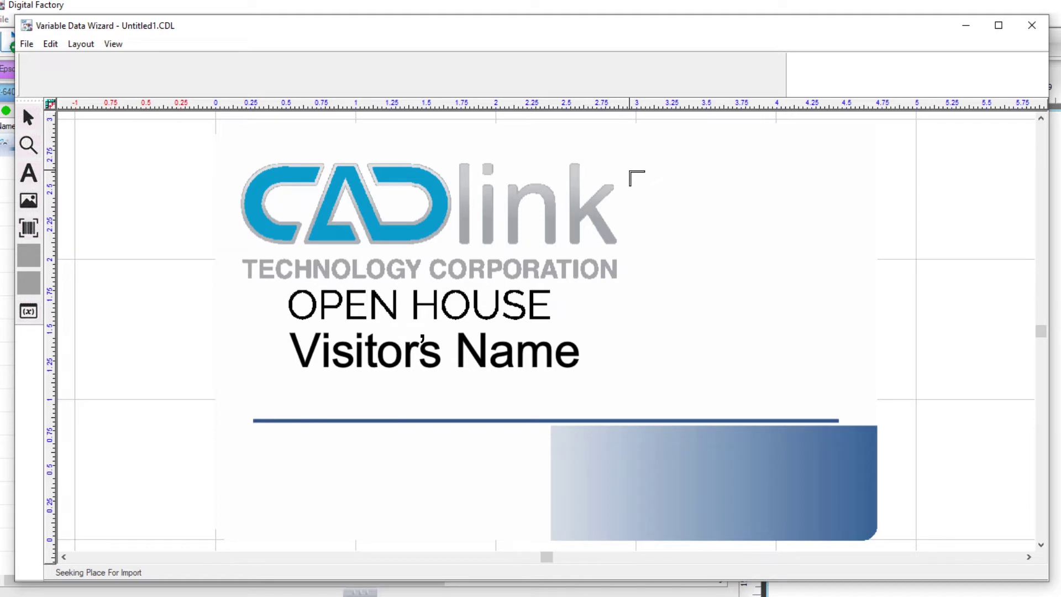
Place the photo right of the logo, scale it to fit, and set its width to 1.58.
click(630, 172)
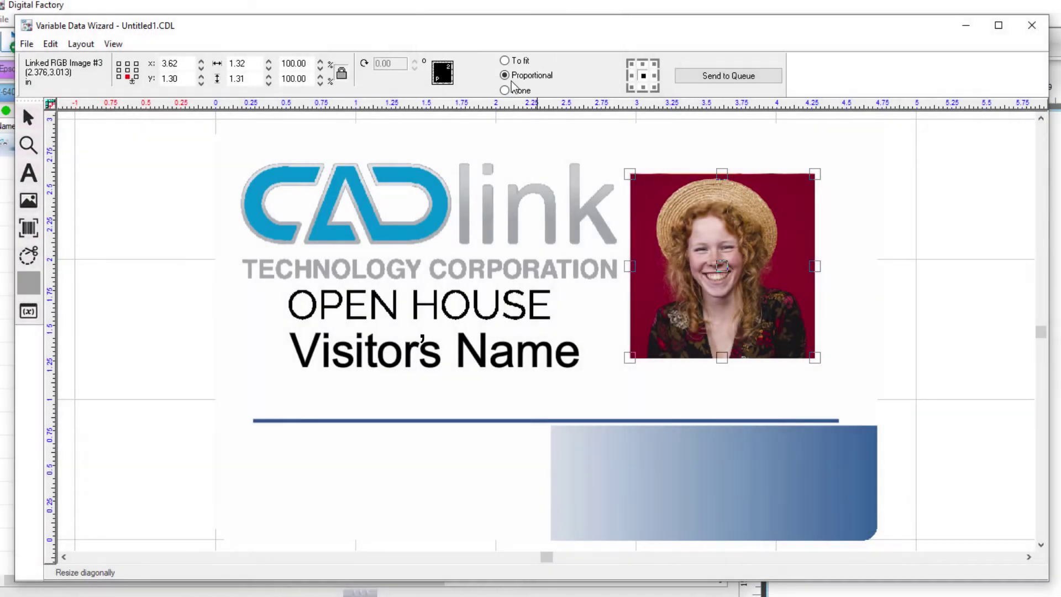
click(505, 60)
double_click(258, 62)
text(1.58)
key(Return)
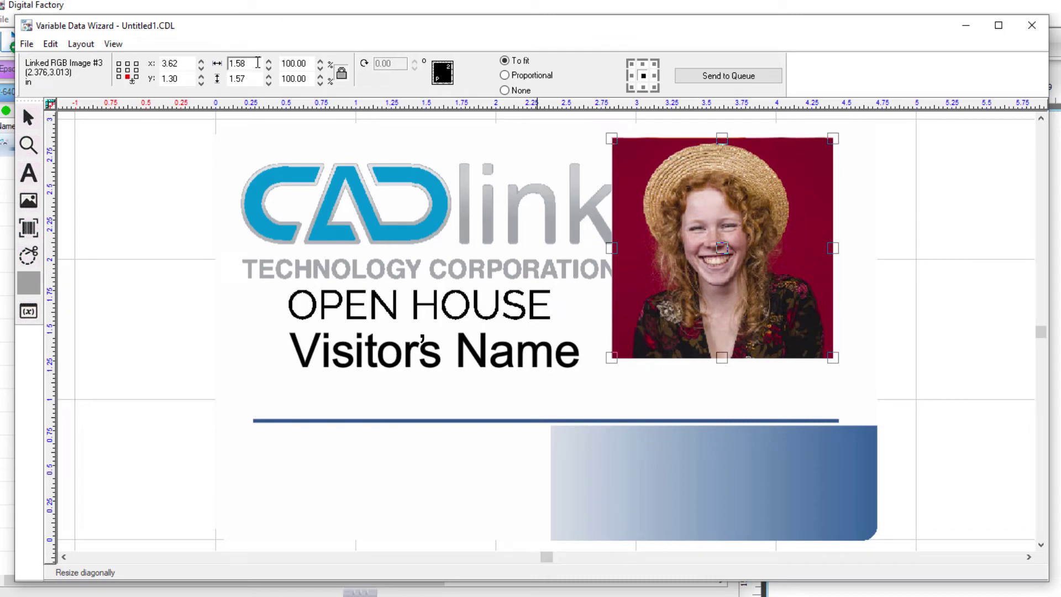
Position the photo at X 3.85 and Y 1.15 on the badge.
drag(648, 194, 668, 220)
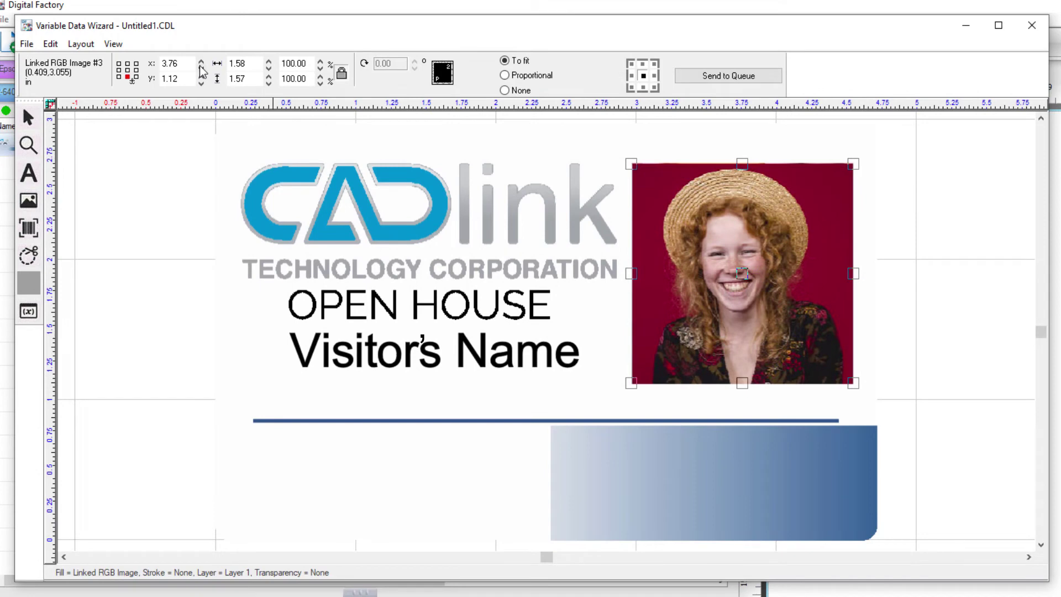
double_click(188, 64)
text(3.85)
double_click(188, 80)
text(1.15)
key(Return)
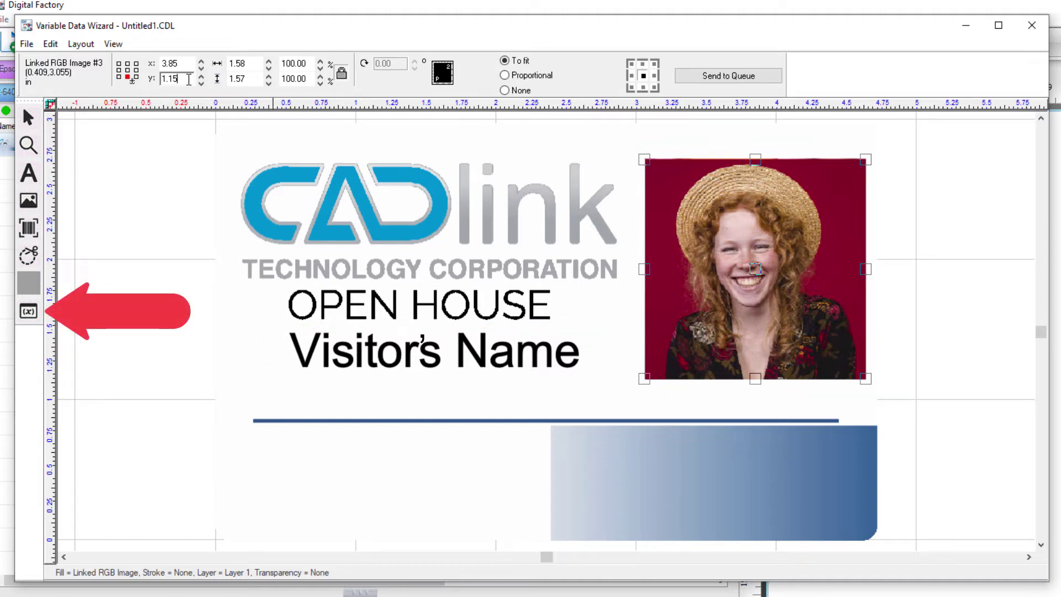
Enable a replacement data file and browse to the C:\people folder.
click(29, 312)
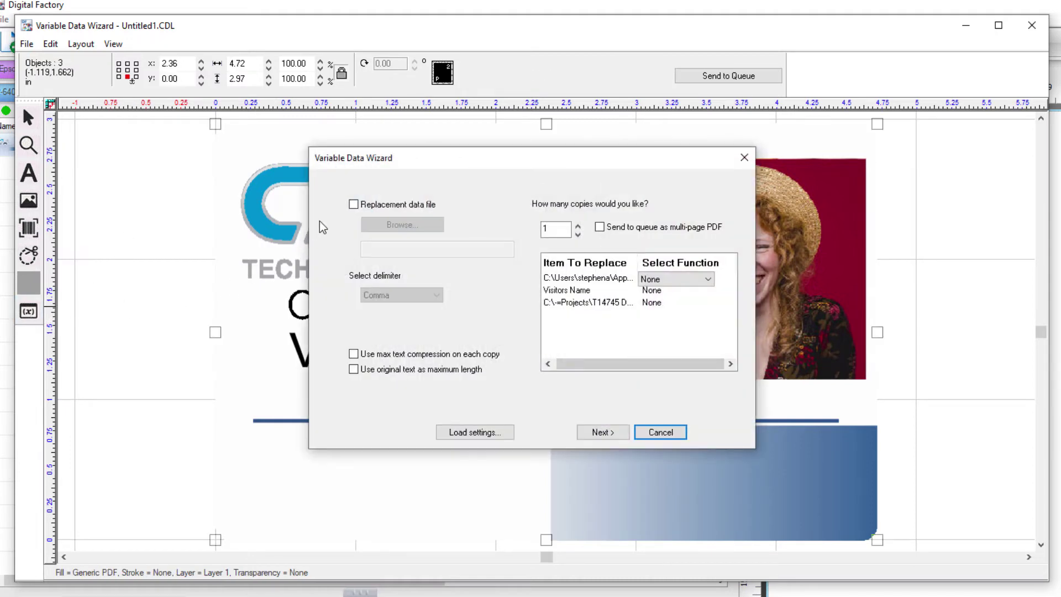
click(354, 205)
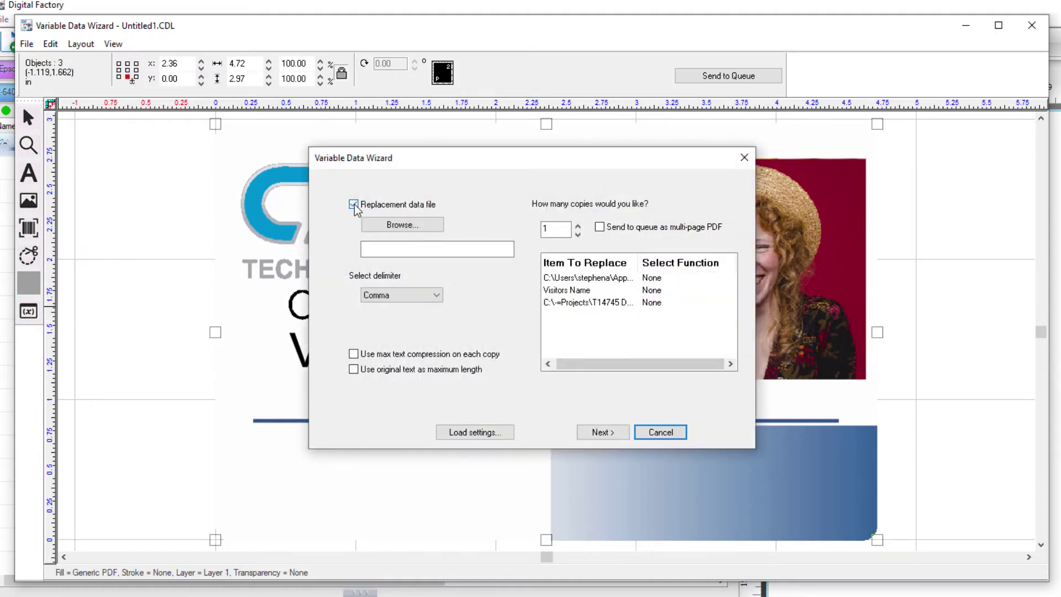
click(383, 225)
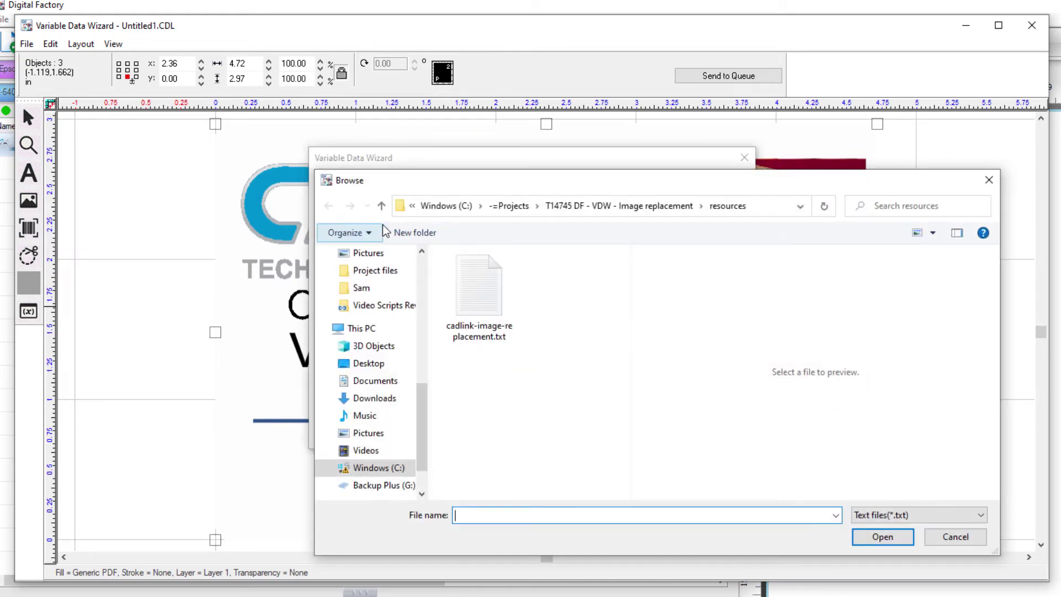
click(456, 207)
scroll(490, 410, down, 4)
click(479, 342)
double_click(478, 342)
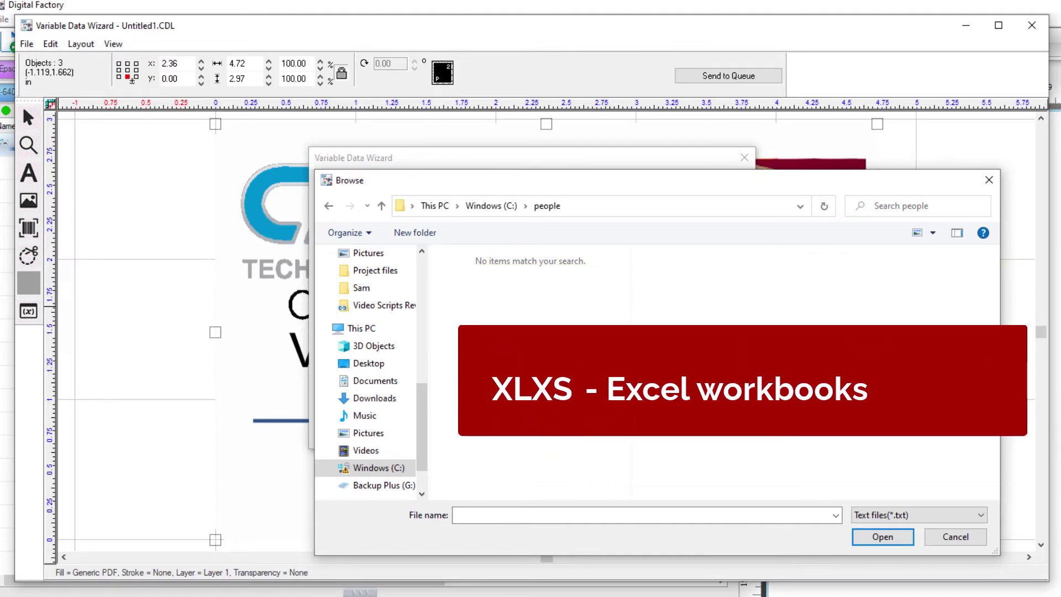
Filter to Excel Workbook files and open cadlink-image-replacement.xlsx as the data file.
click(857, 518)
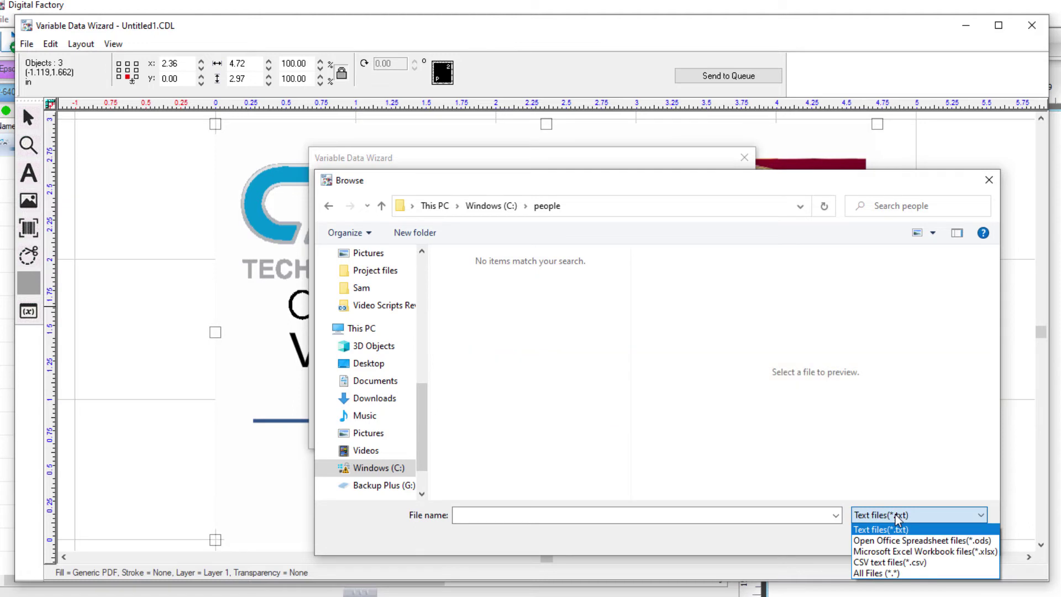
click(893, 552)
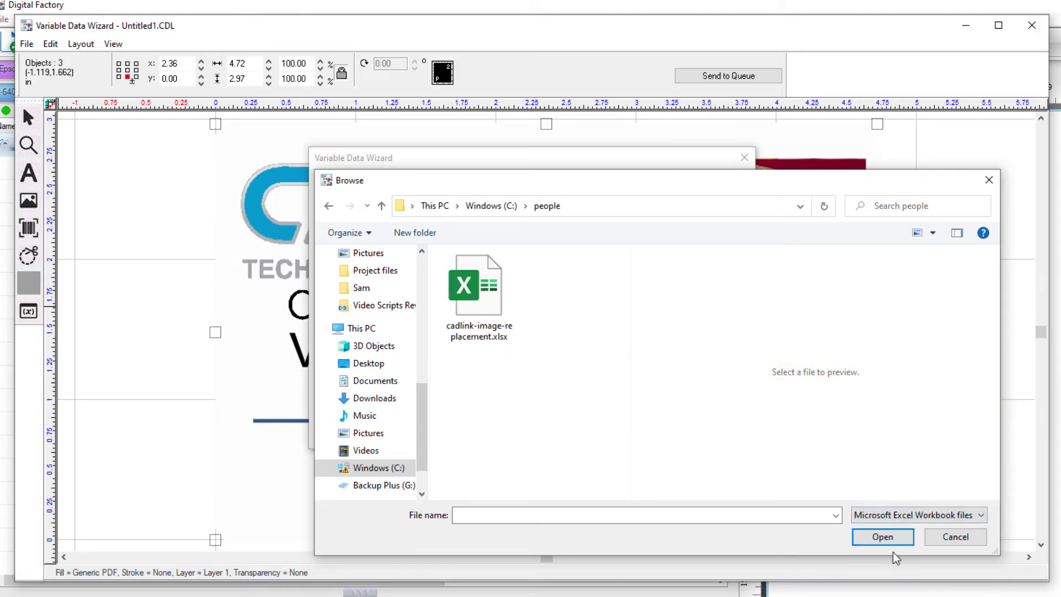
click(484, 308)
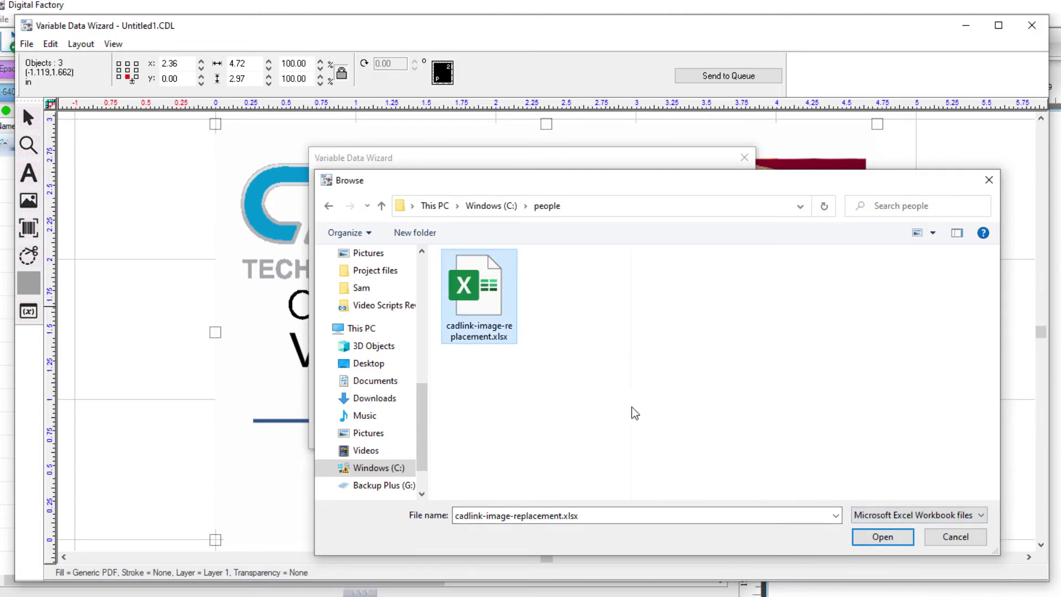
click(872, 539)
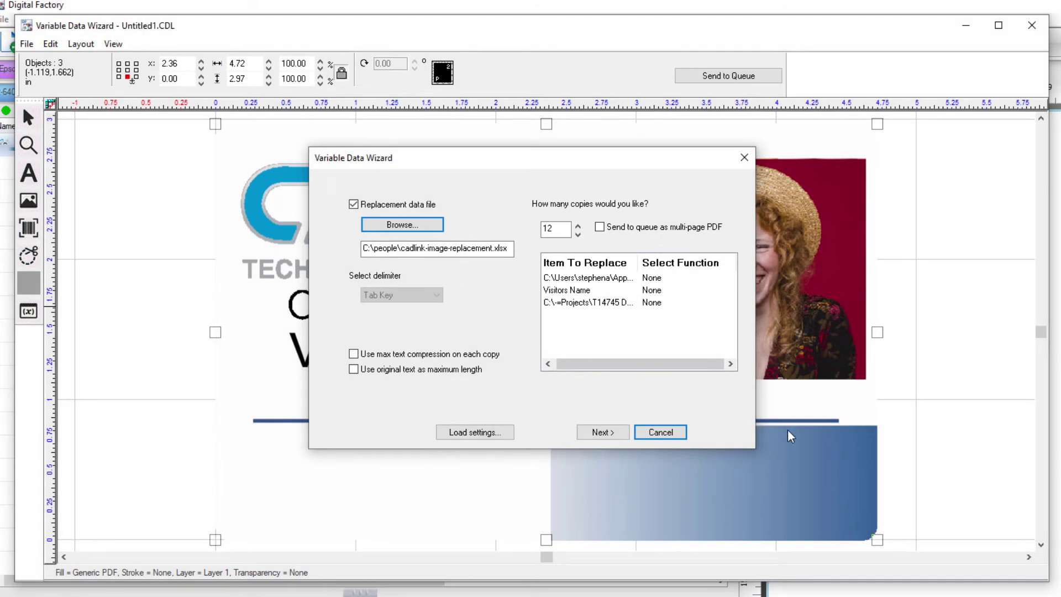
Set the Visitors Name and photo path functions to Replace.
click(657, 291)
click(659, 293)
click(656, 314)
click(660, 305)
click(662, 306)
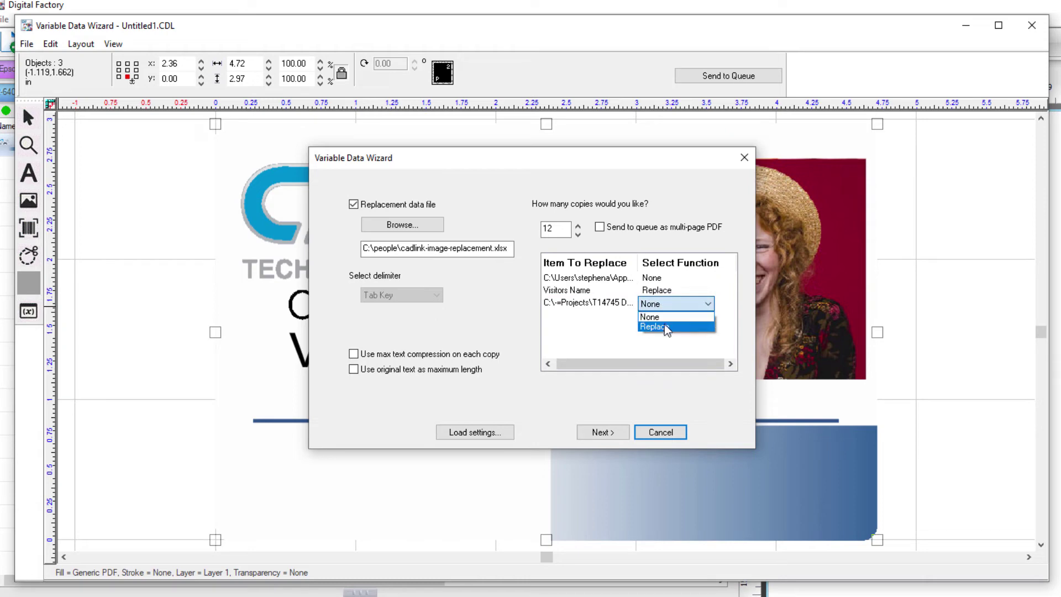
click(663, 322)
Advance past output size to the 12-visitor substitution table and generate the badges.
click(619, 433)
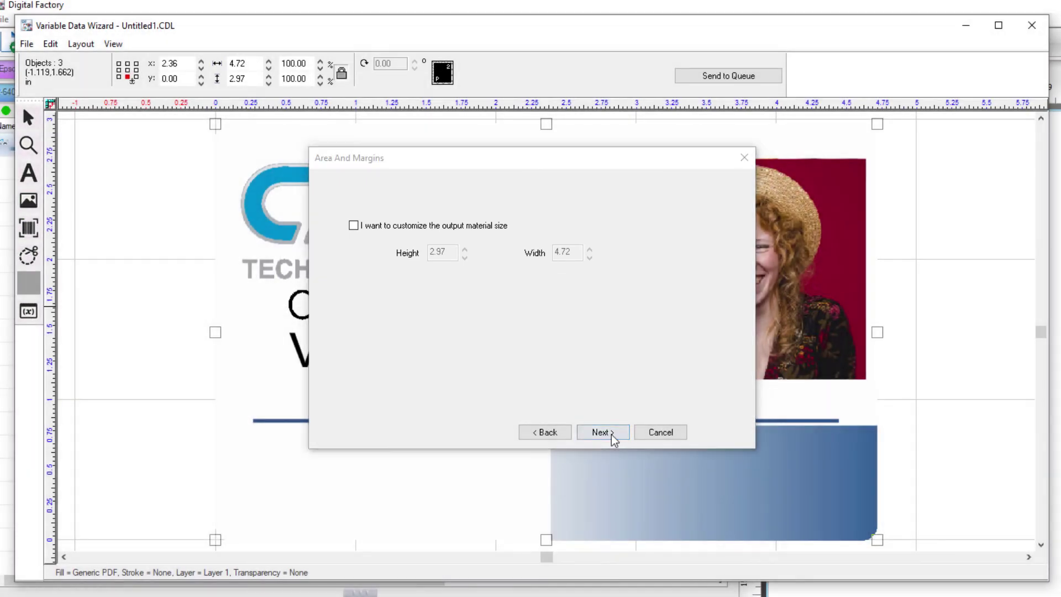
click(601, 432)
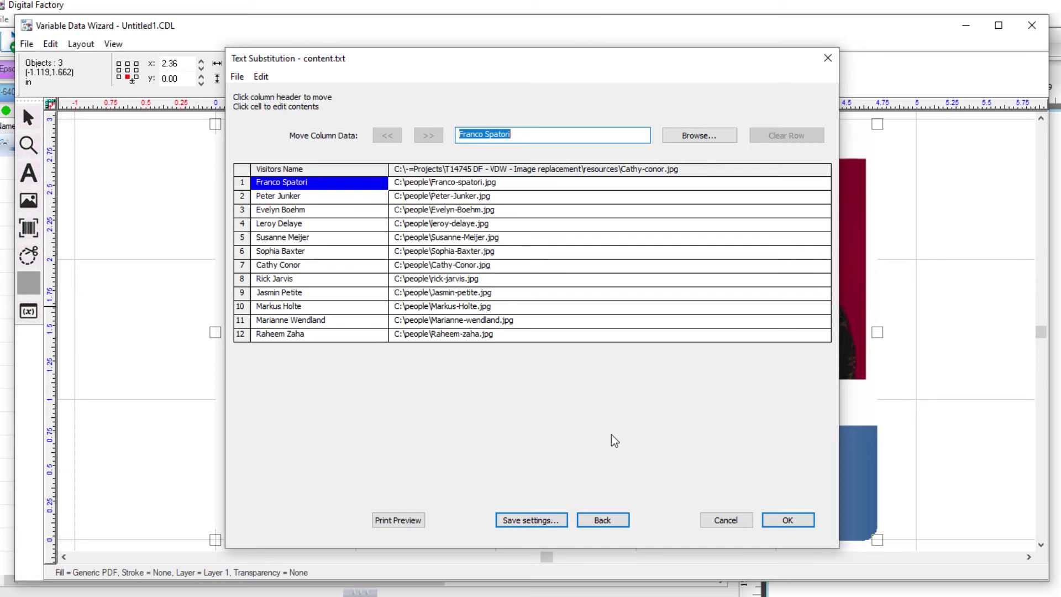
click(778, 524)
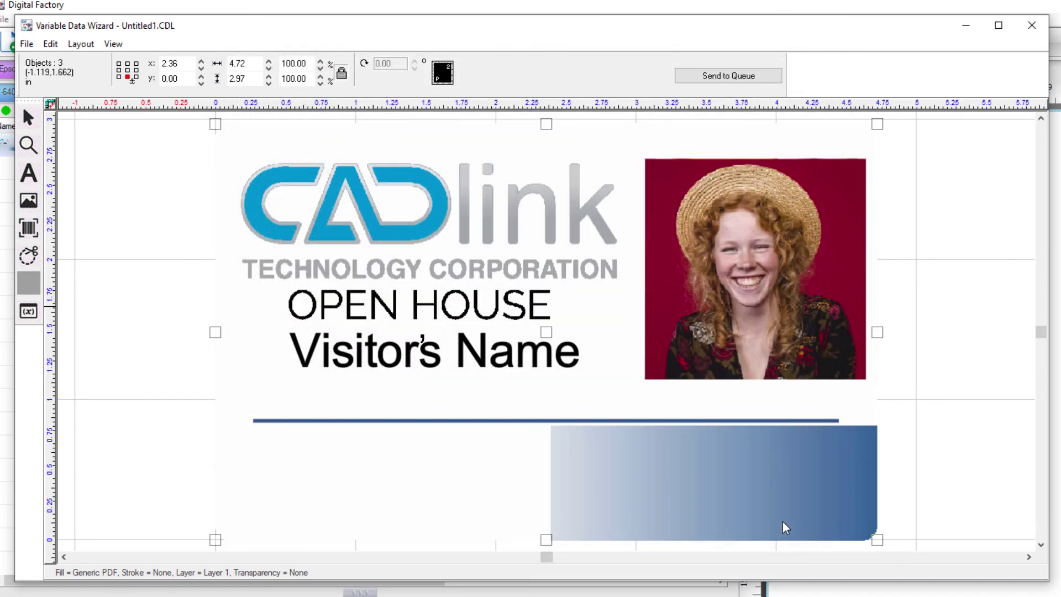